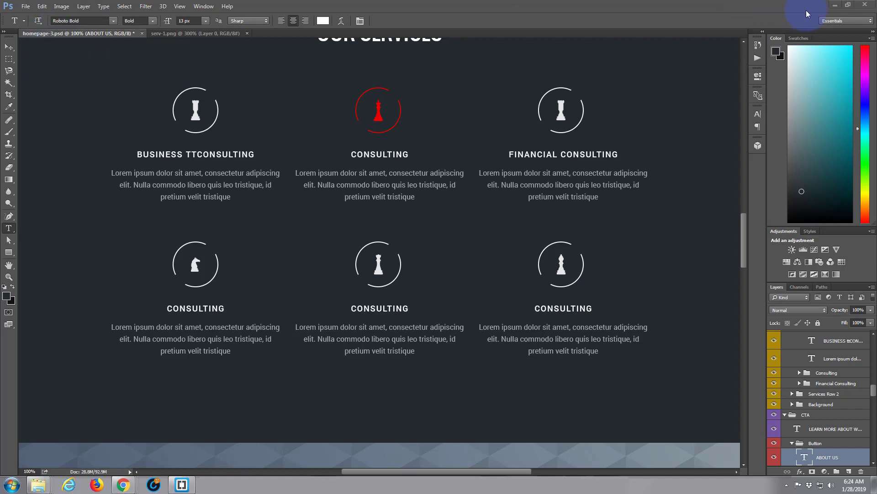
- Compare the Our Services icons on the live website, in the homepage-3.psd mockup and in serv-1.png
click(833, 6)
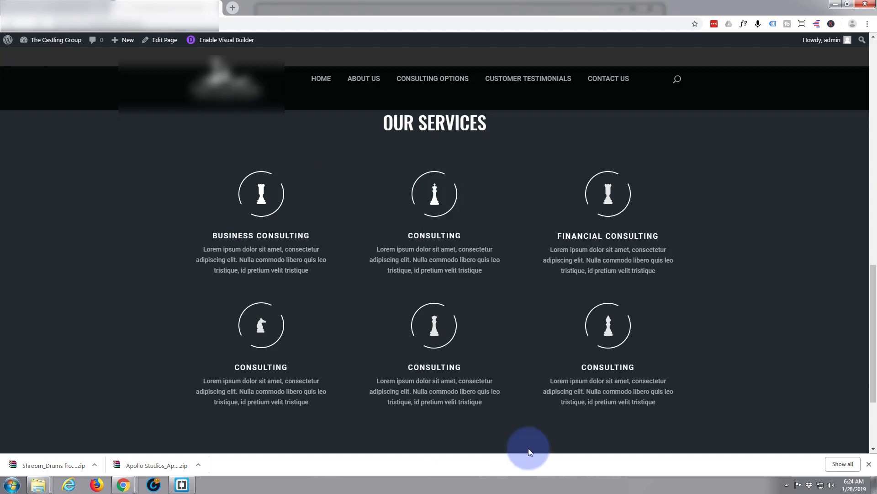
click(499, 483)
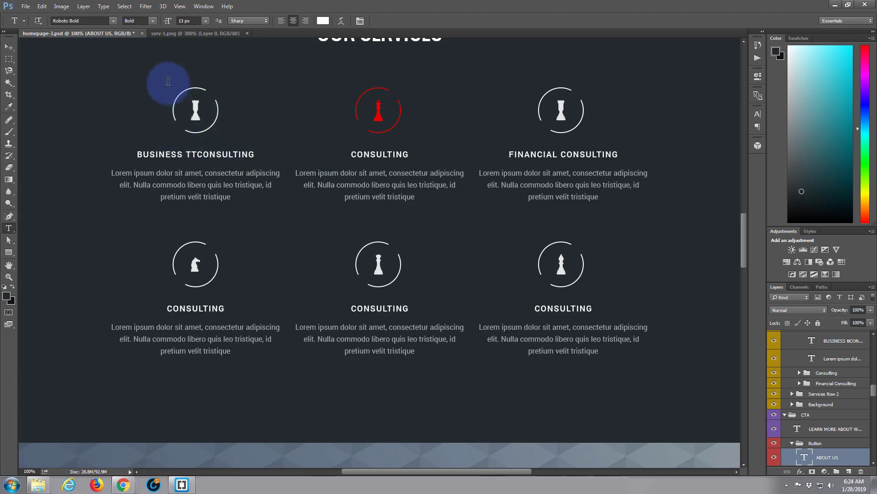
click(209, 33)
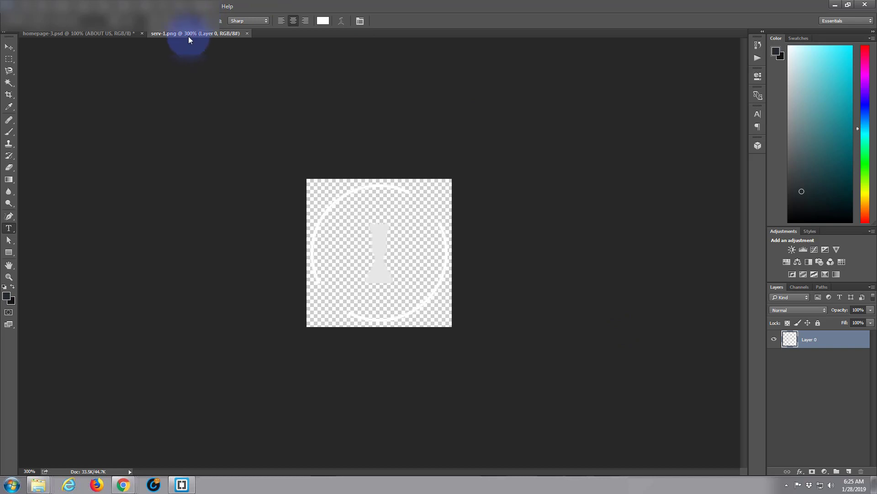
click(123, 33)
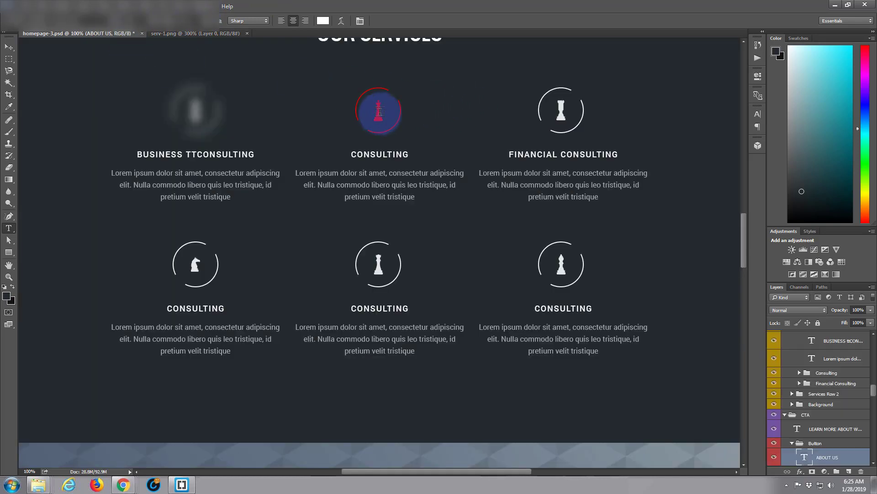
- Apply a Color Overlay in #ff0000 to the icon on Layer 0 of serv-1.png
click(206, 34)
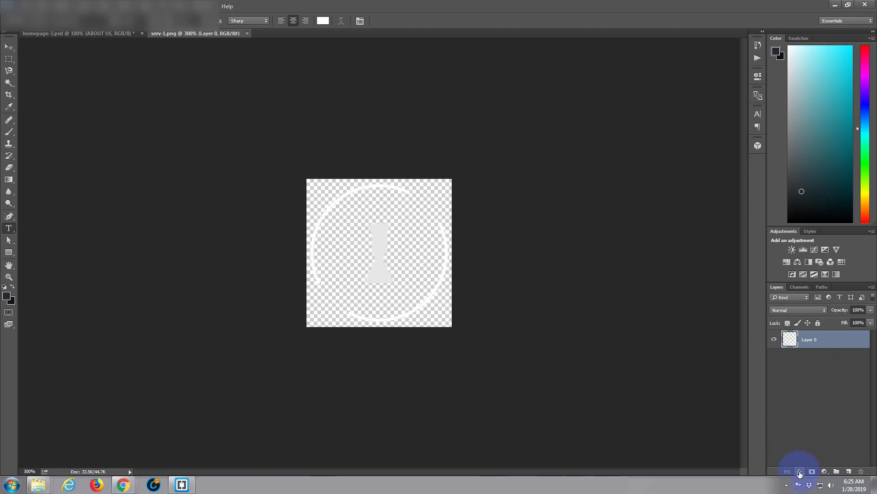
click(800, 472)
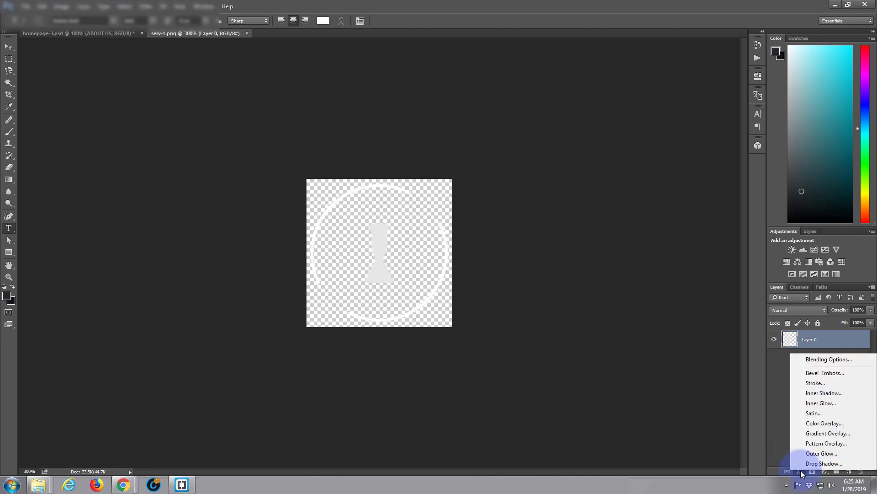
click(818, 423)
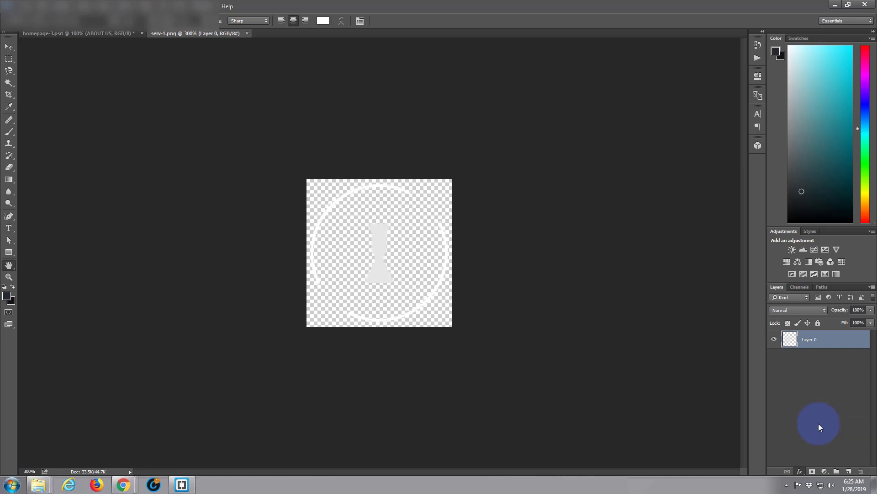
click(692, 128)
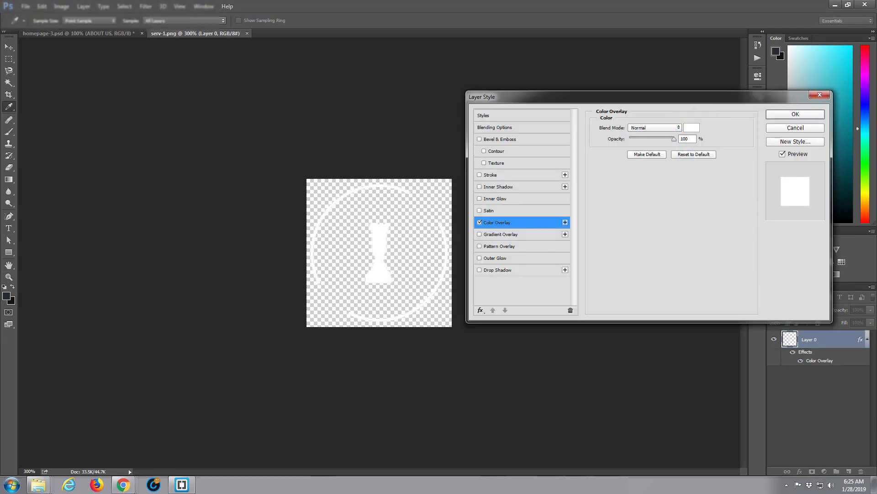
drag(547, 156, 612, 144)
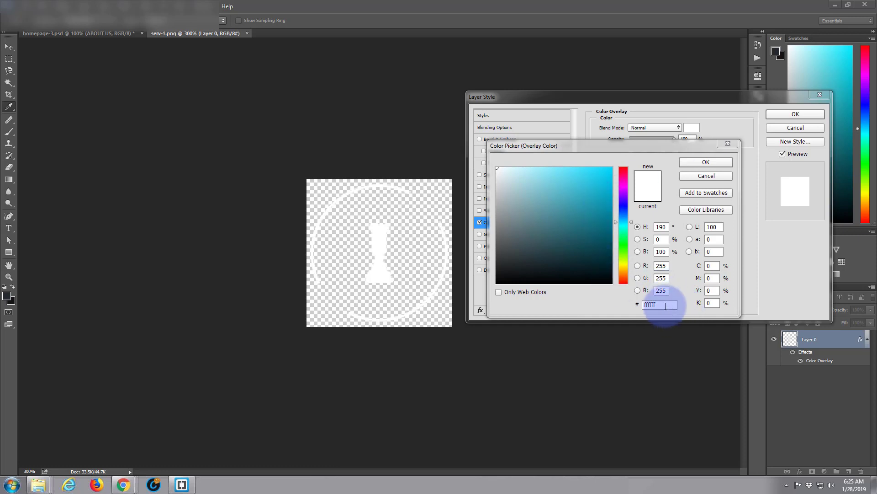
click(646, 304)
text(#ff0000)
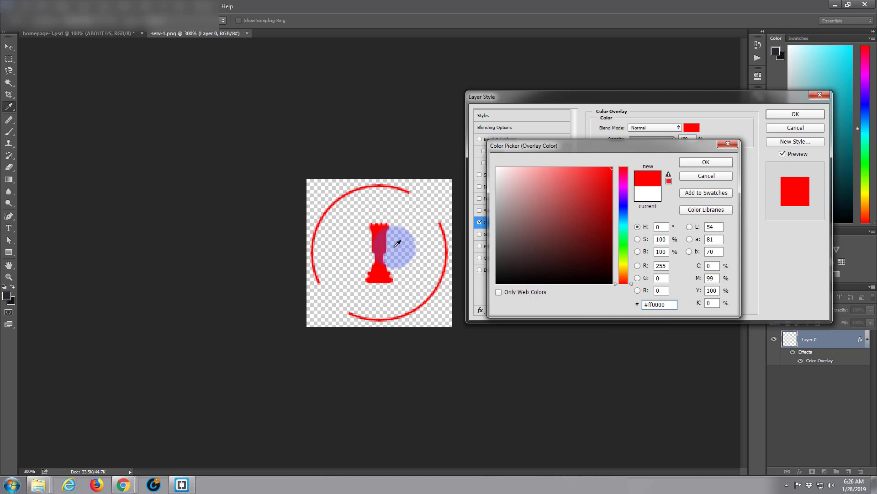
click(709, 163)
click(796, 114)
key(t)
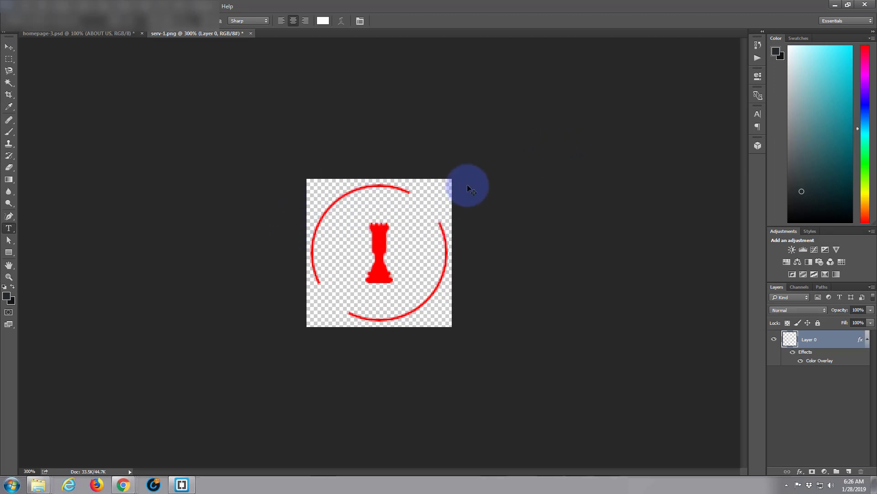
- Export the recoloured icon for the web as a PNG-24 named serv-1red in the Images folder
key(ctrl+alt+shift+s)
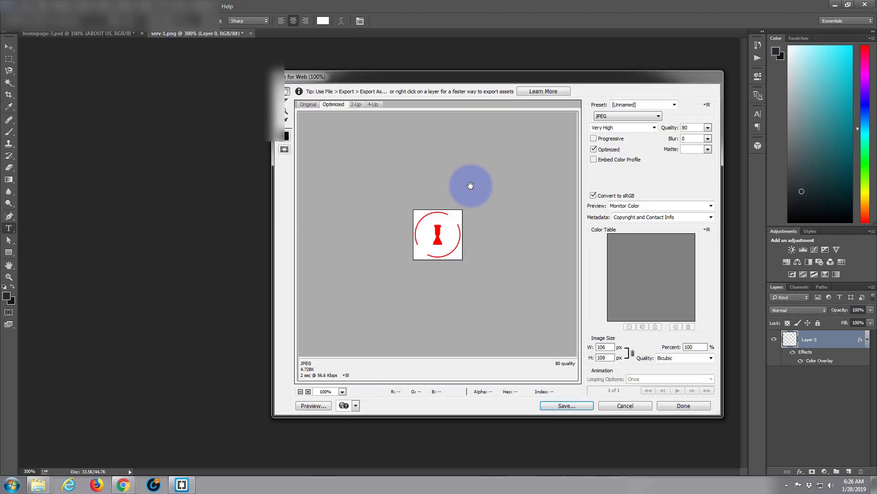
click(658, 116)
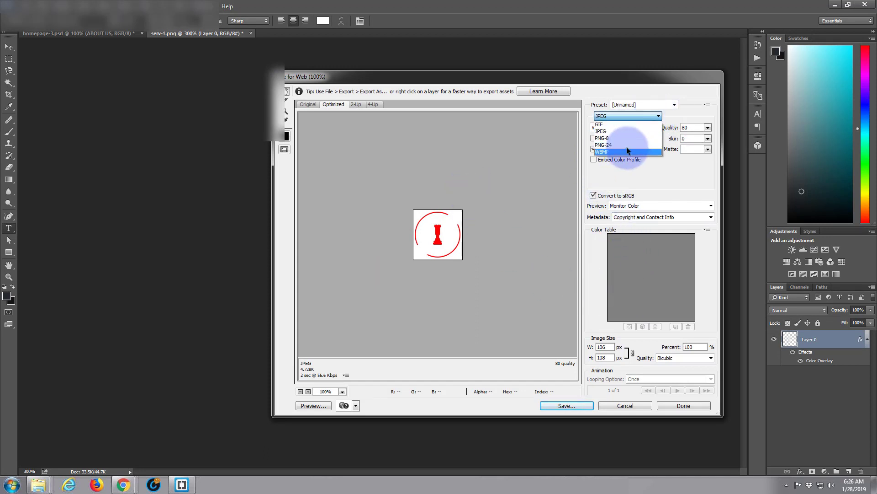
click(627, 144)
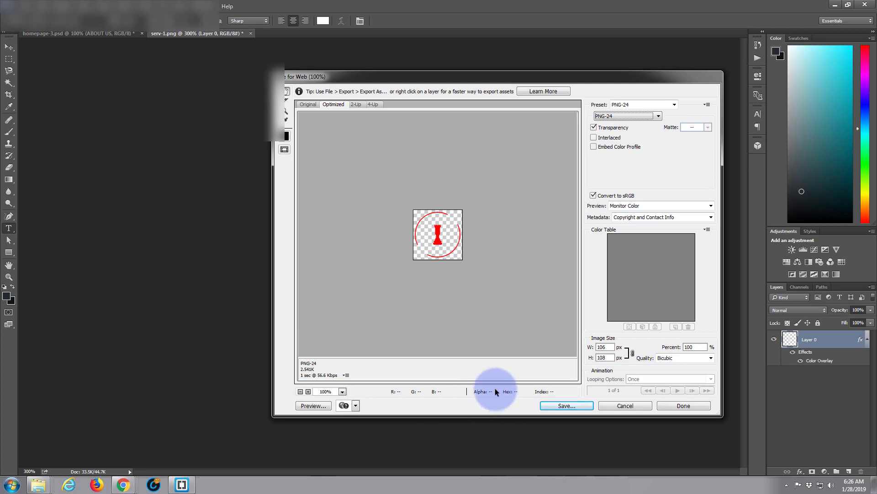
click(566, 407)
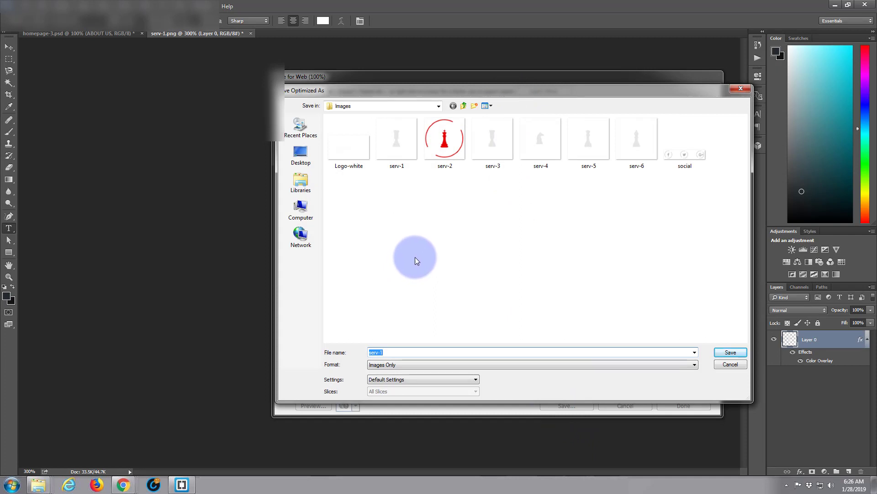
click(391, 156)
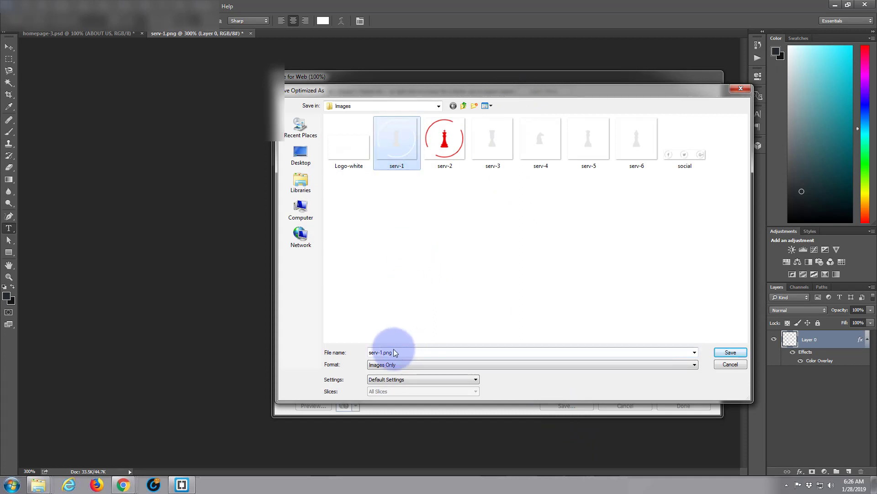
drag(396, 351, 381, 352)
text(re)
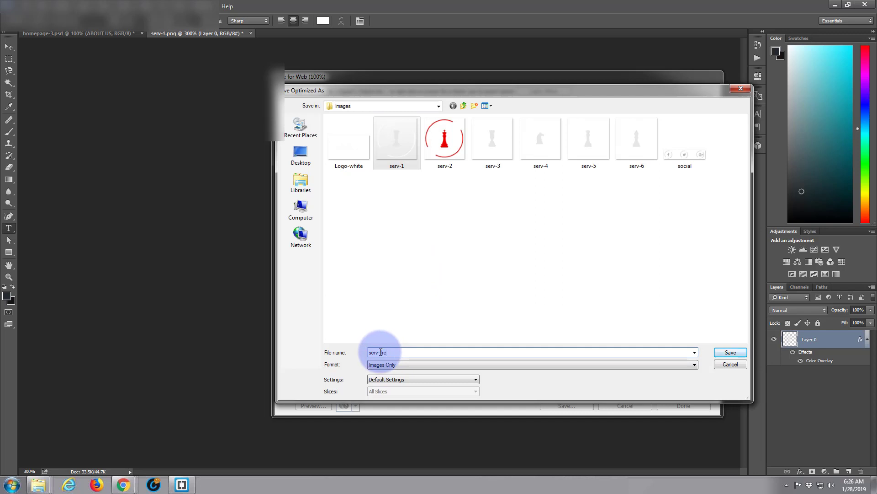
text(d)
click(730, 352)
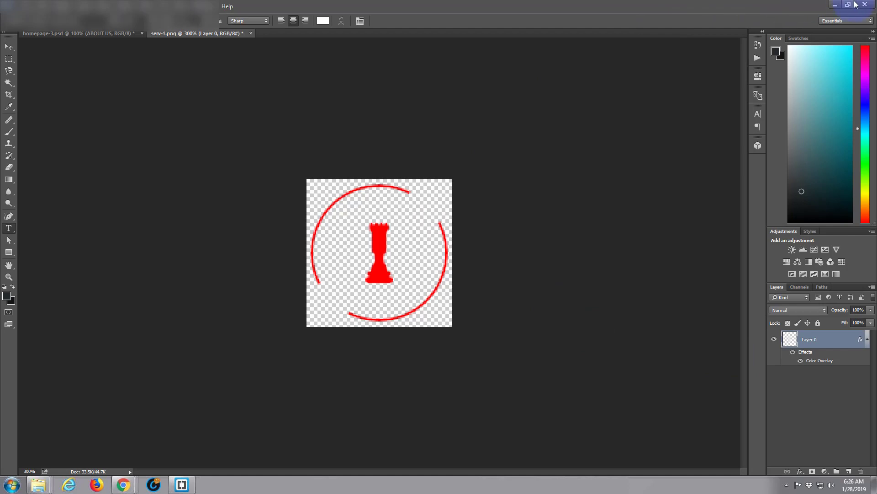
- Switch to the website in Chrome, enable the Visual Builder and open the Business Consulting blurb's settings
click(835, 5)
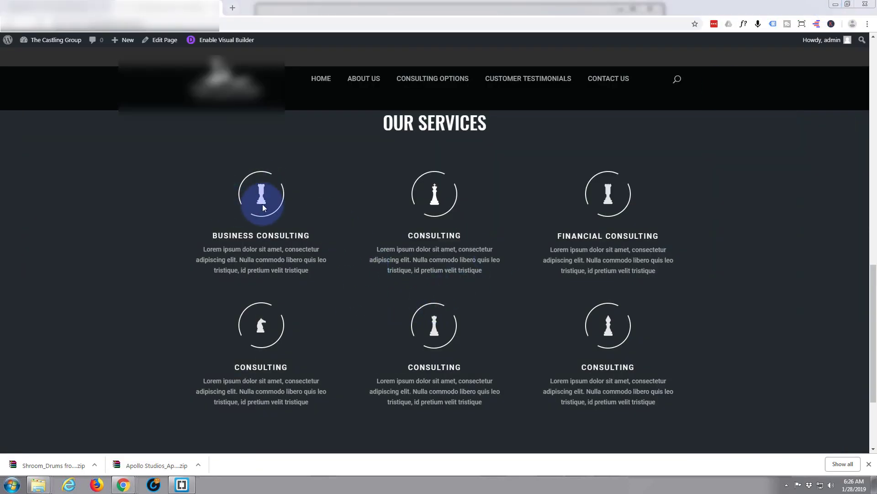
click(221, 43)
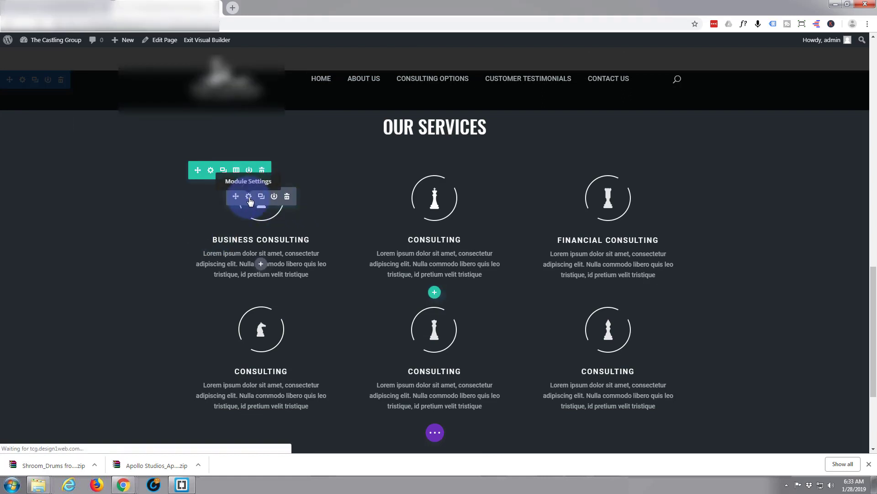
click(249, 198)
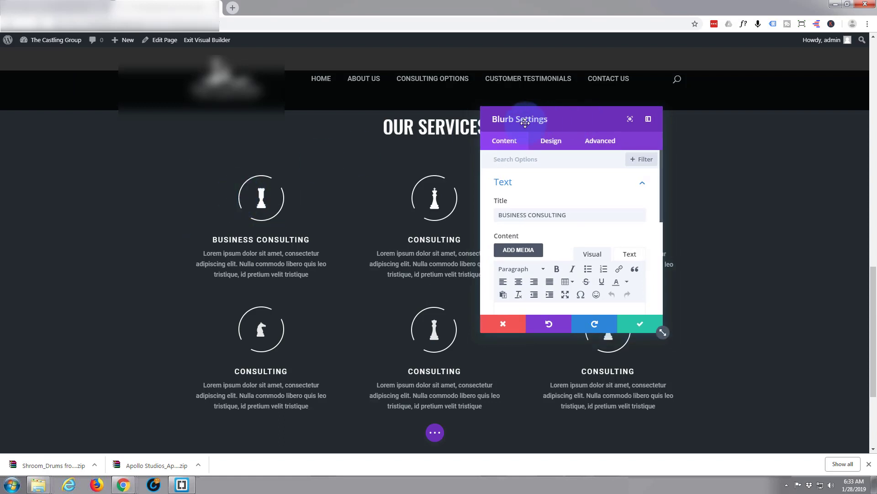
drag(583, 118, 414, 128)
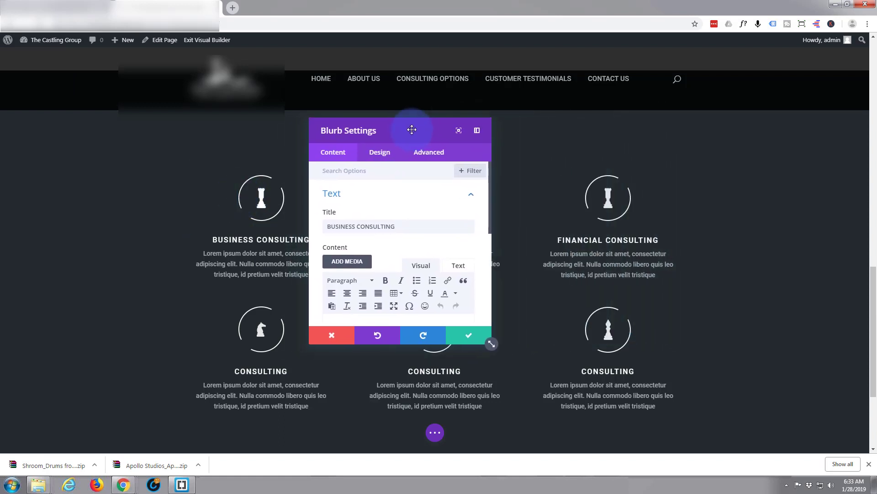
- Replace the Business Consulting blurb's image with the red chess icon serv-2-1.png from the media library
scroll(396, 205, down, 2)
scroll(397, 208, down, 3)
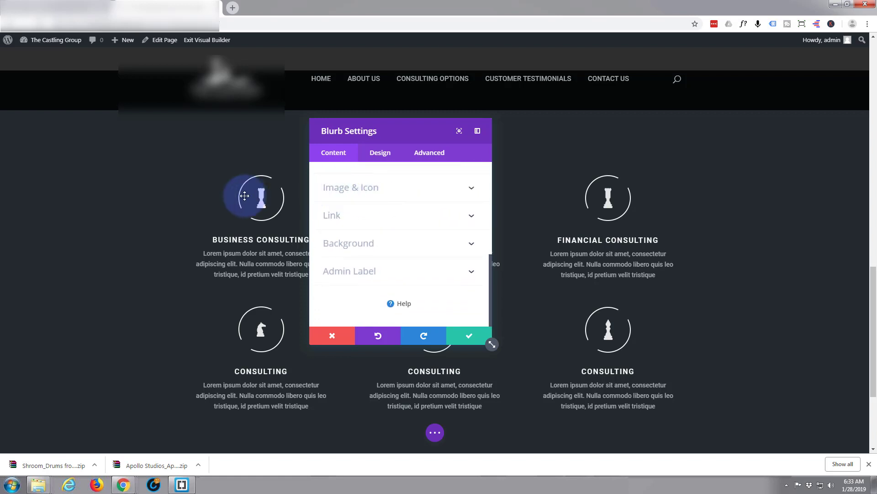
click(406, 189)
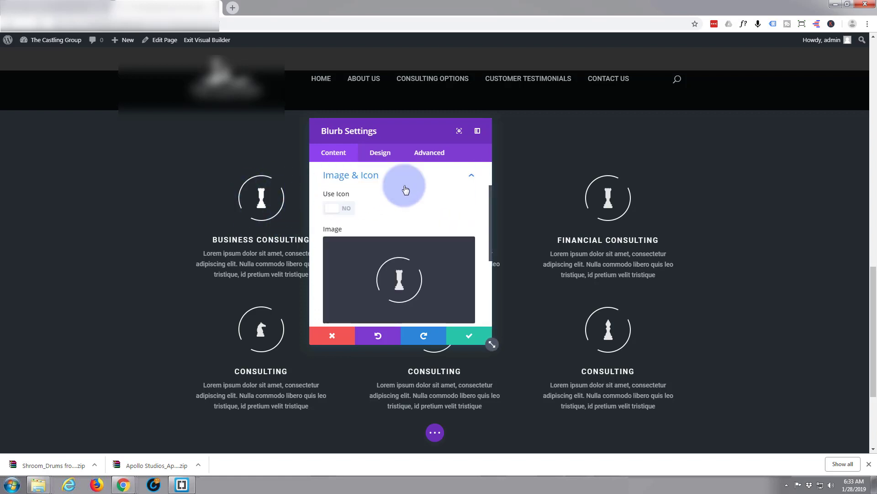
scroll(406, 187, down, 1)
mouse_move(412, 221)
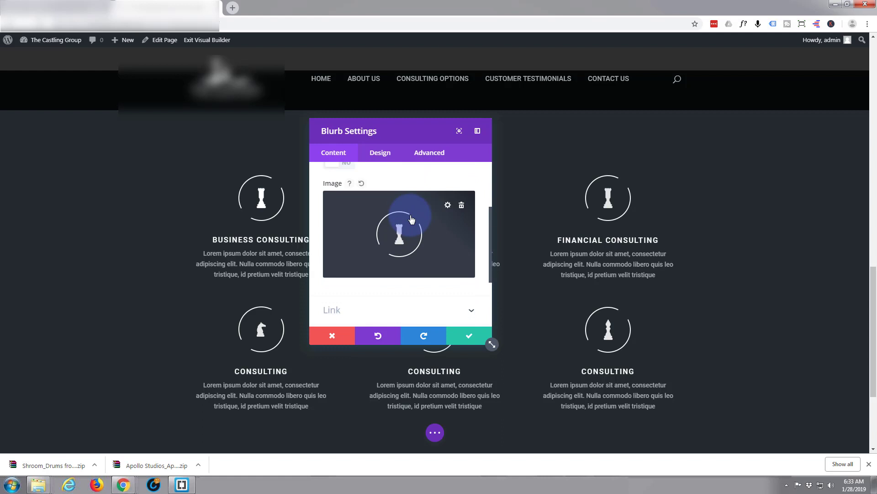
click(463, 208)
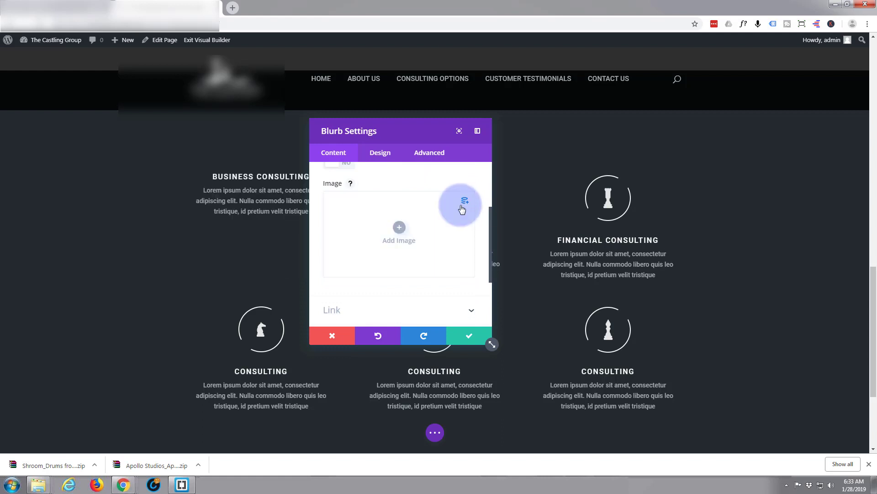
click(401, 226)
drag(485, 164, 206, 154)
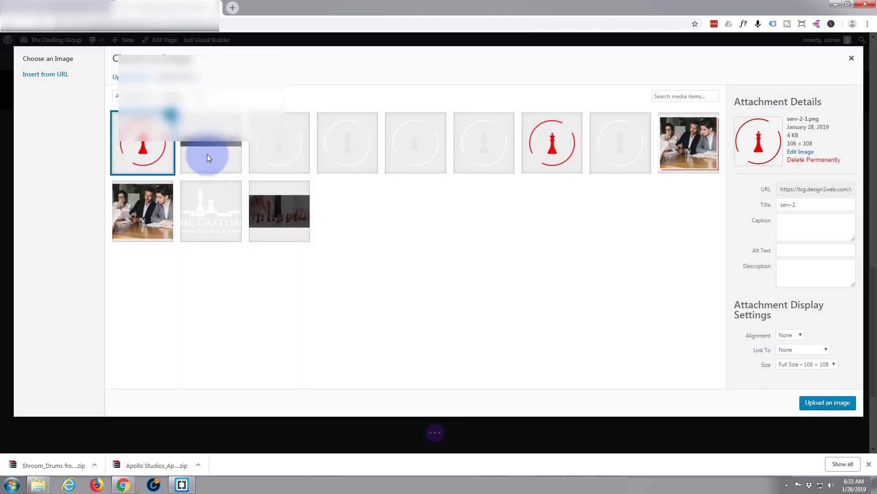
click(837, 407)
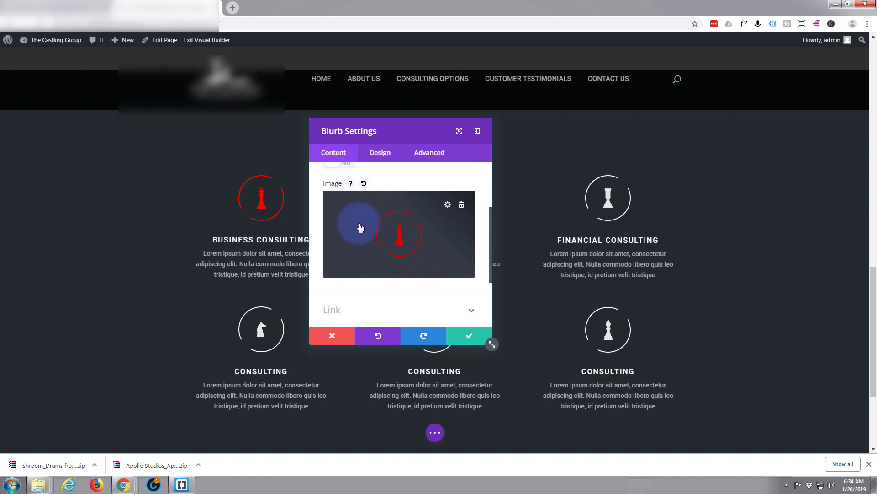
- Open the Business Consulting blurb's Image & Icon design settings and bring the image colour filters into view
drag(396, 126, 476, 129)
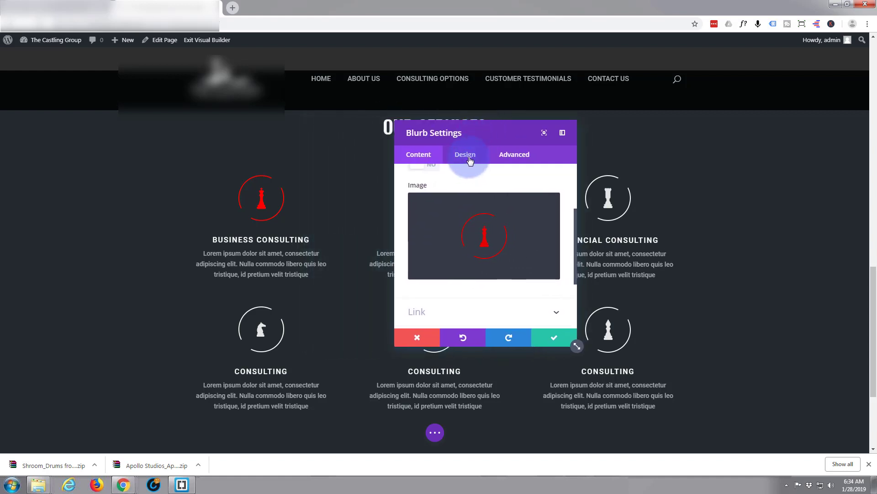
click(466, 155)
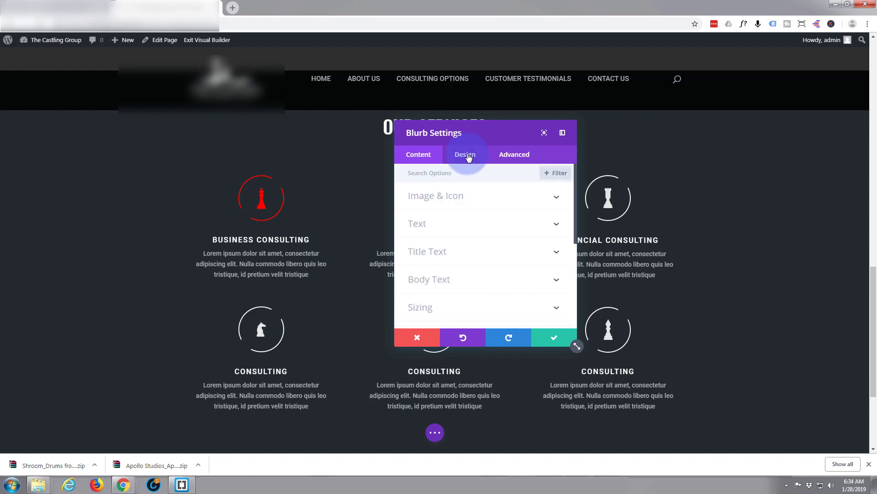
click(471, 200)
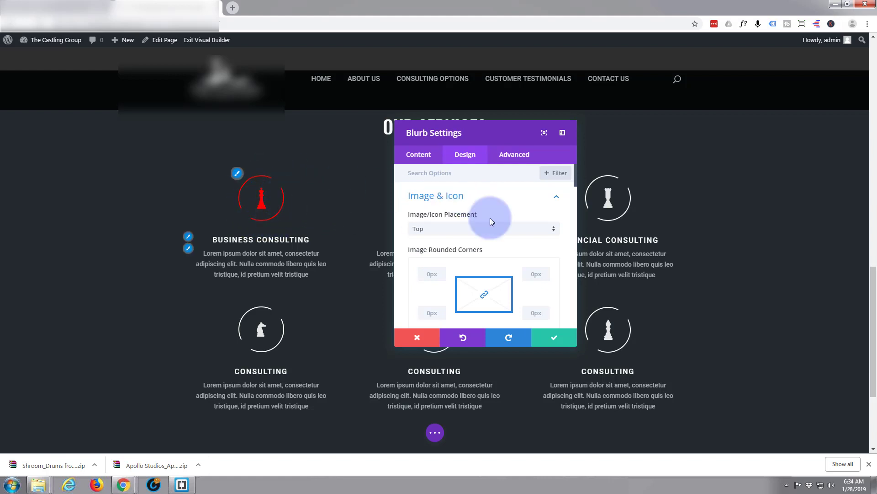
scroll(490, 202, down, 5)
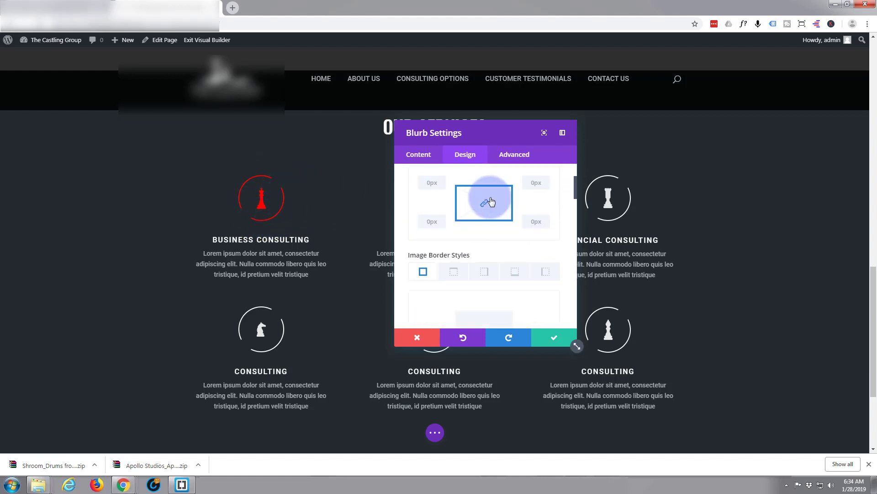
scroll(491, 200, down, 5)
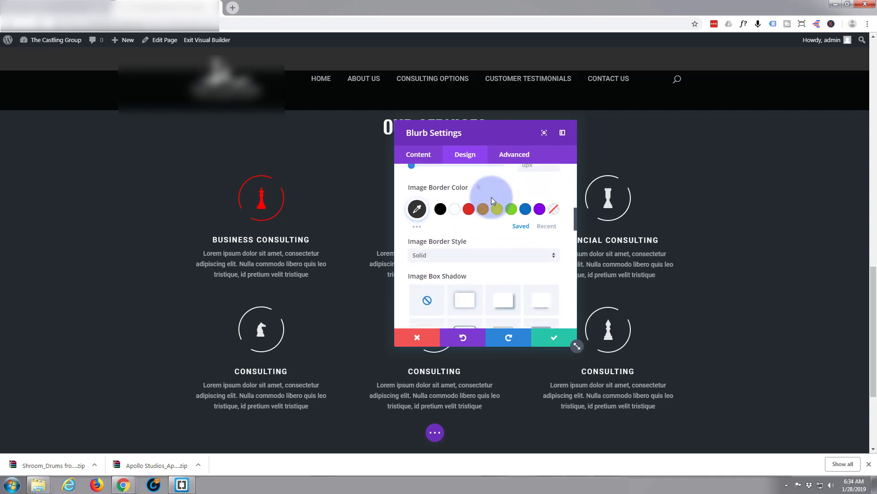
scroll(492, 197, down, 1)
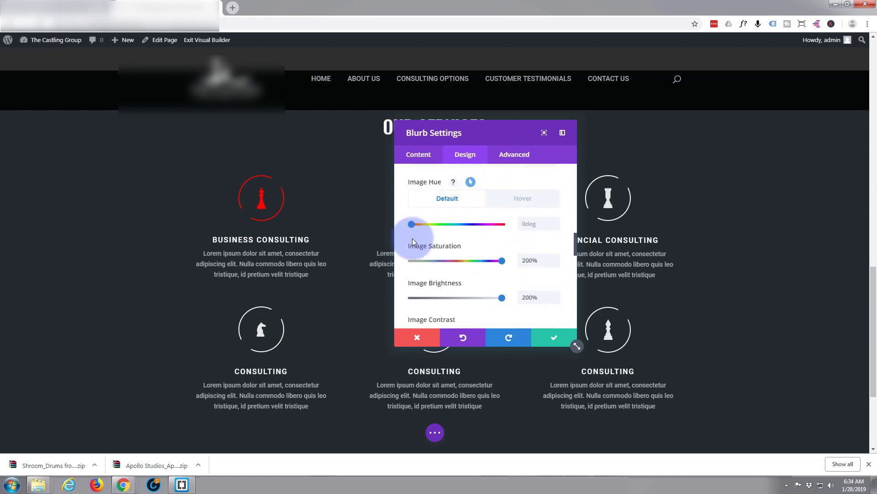
mouse_move(422, 182)
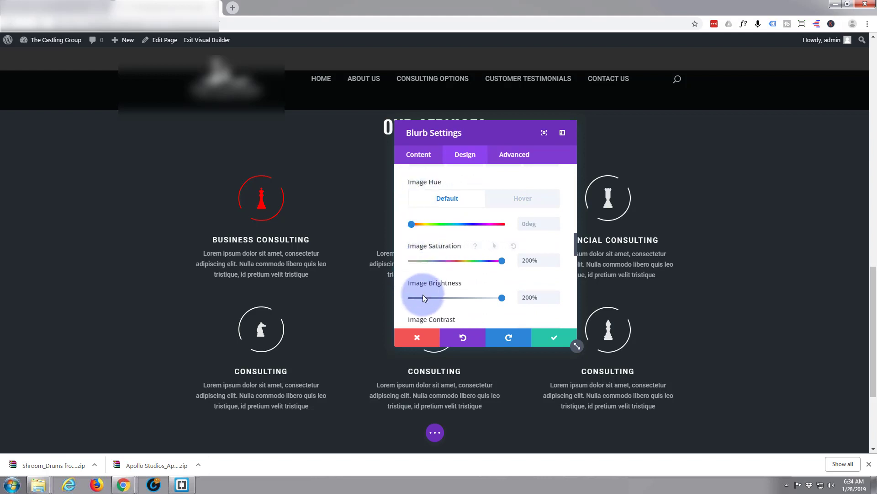
scroll(437, 234, up, 1)
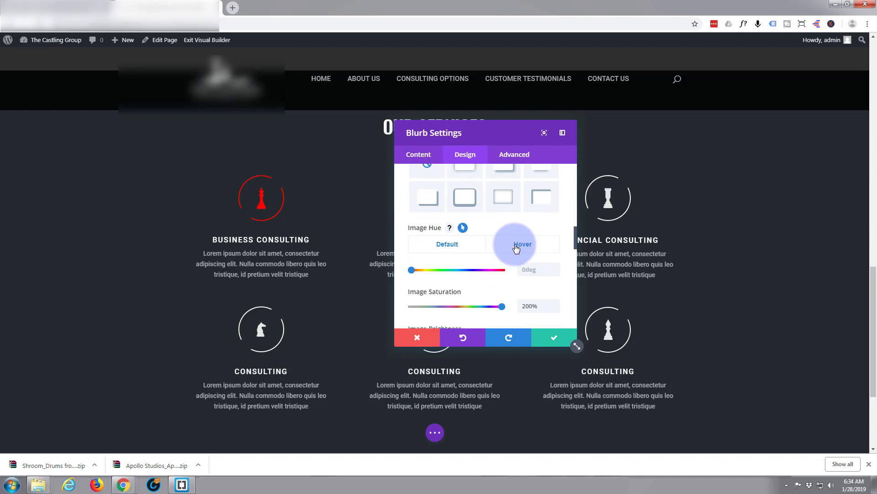
- Toggle the hover option of Image Hue and compare its Default and Hover settings, ending on Default
click(463, 227)
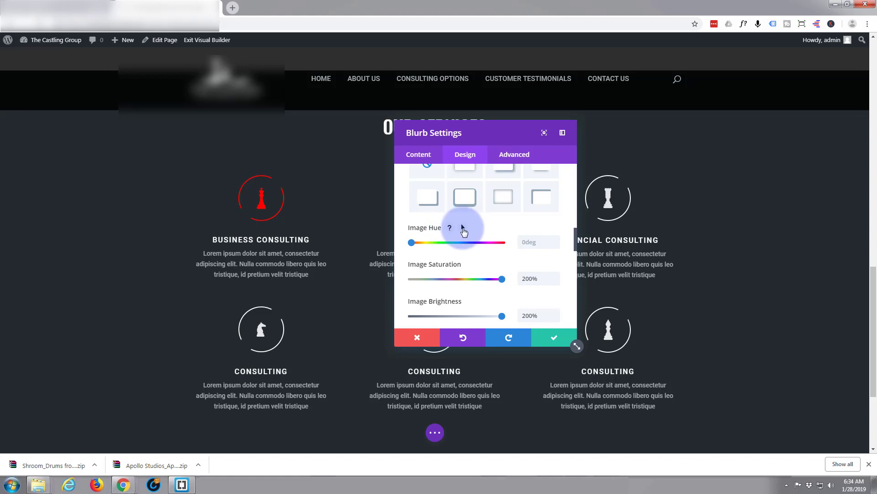
click(463, 228)
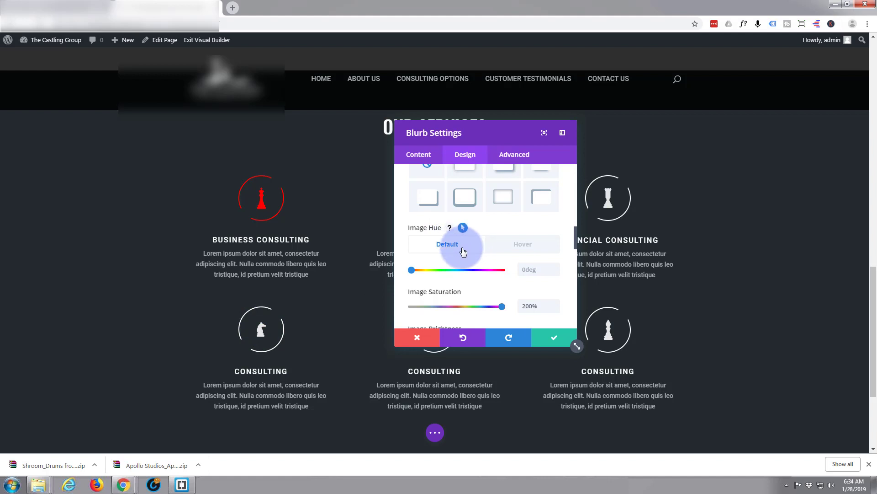
click(525, 247)
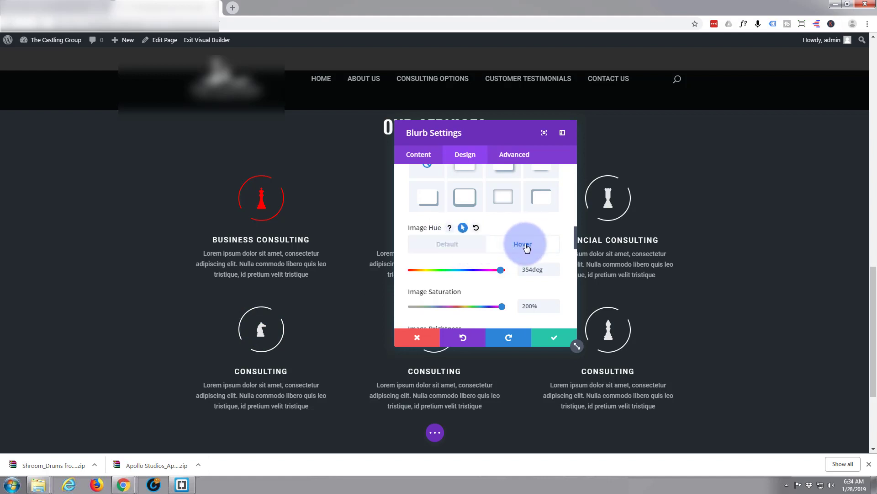
click(445, 247)
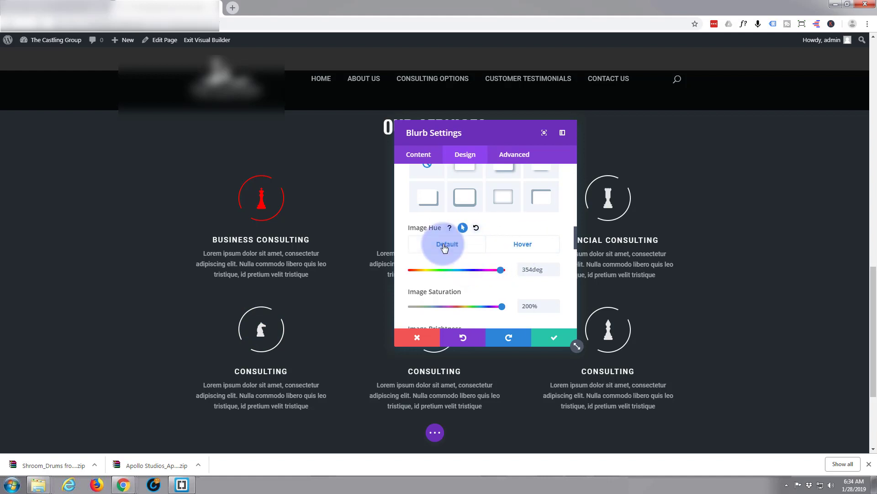
click(521, 246)
click(446, 247)
click(521, 246)
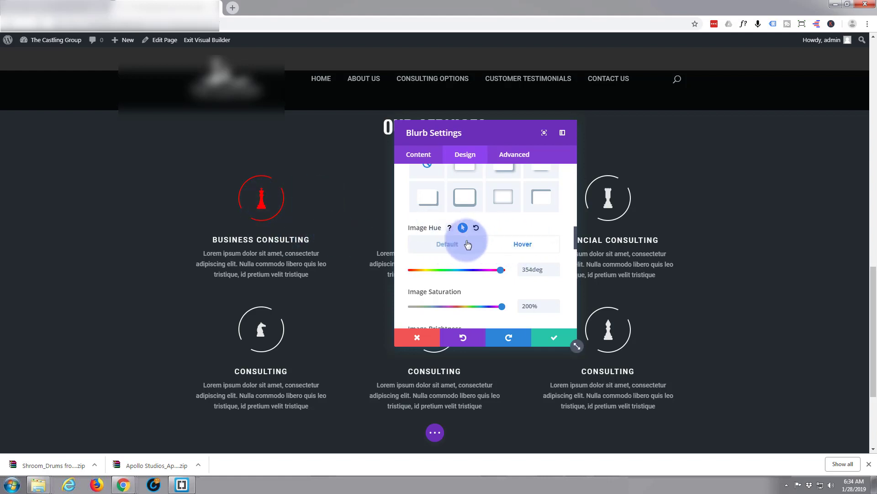
click(451, 246)
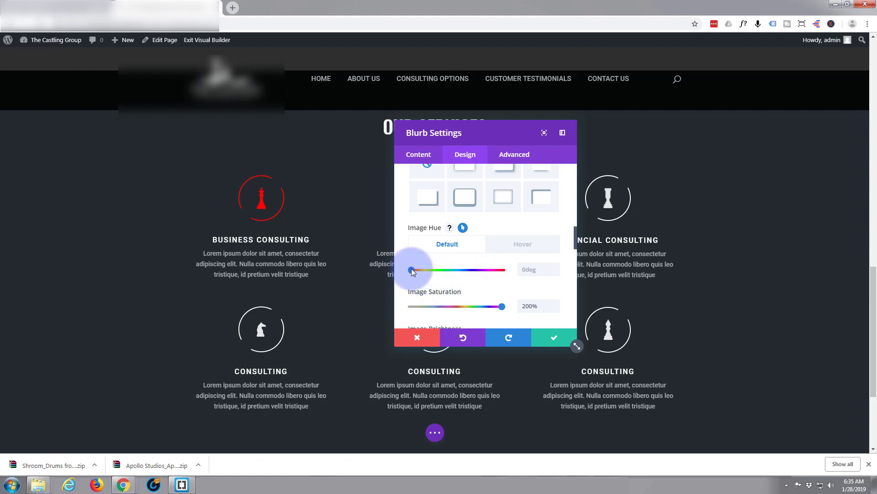
- Set the image's default-state filters to 5deg hue, 0% saturation and 0% brightness
mouse_move(412, 270)
mouse_down()
mouse_move(507, 270)
mouse_move(415, 273)
mouse_up()
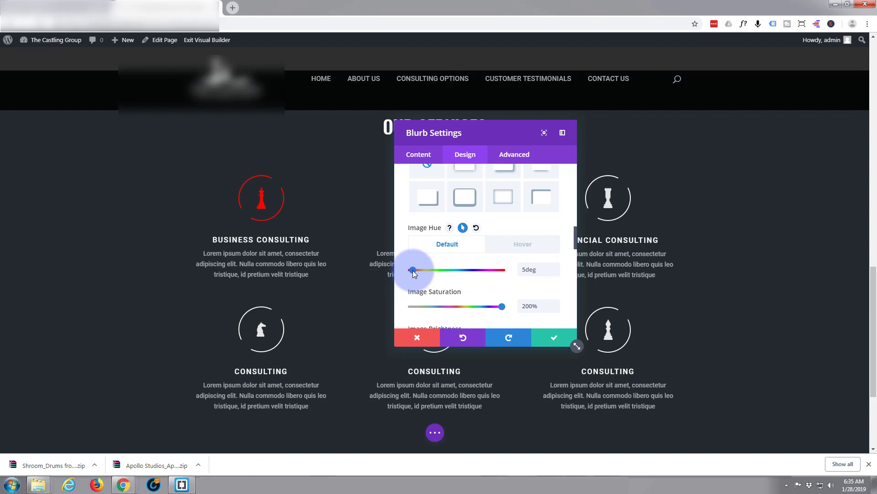
scroll(426, 279, down, 1)
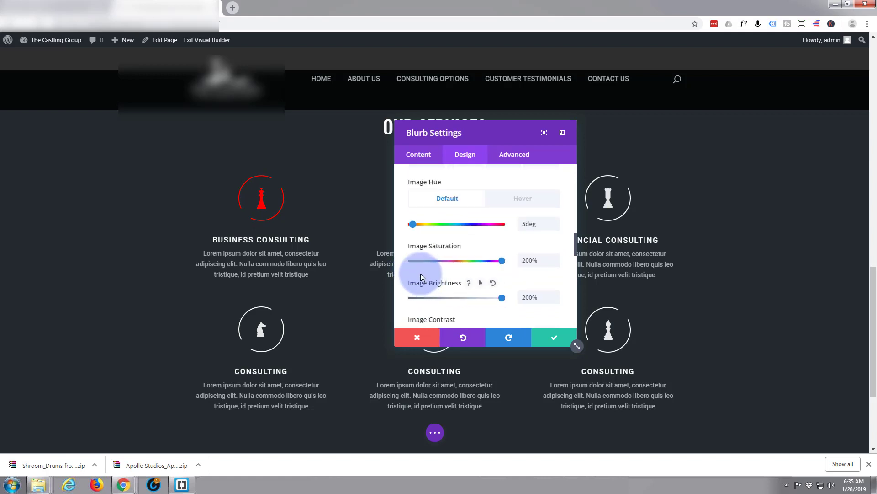
click(502, 261)
drag(464, 261, 410, 263)
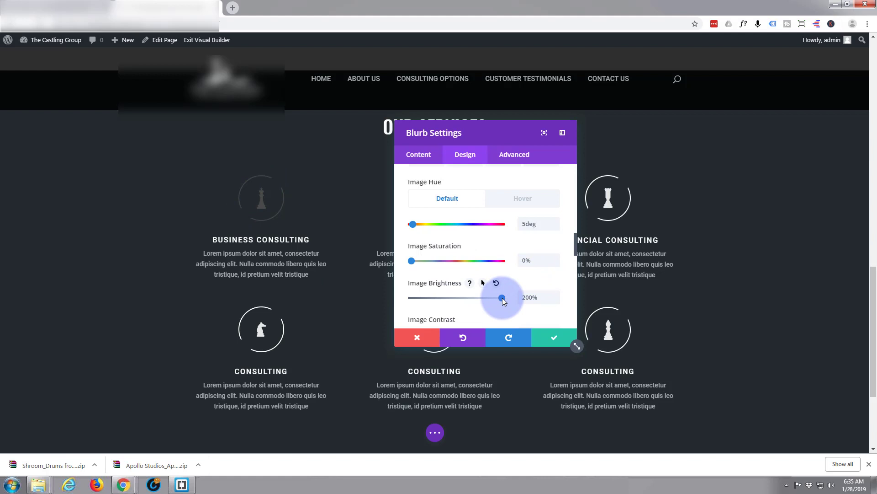
drag(503, 298, 409, 294)
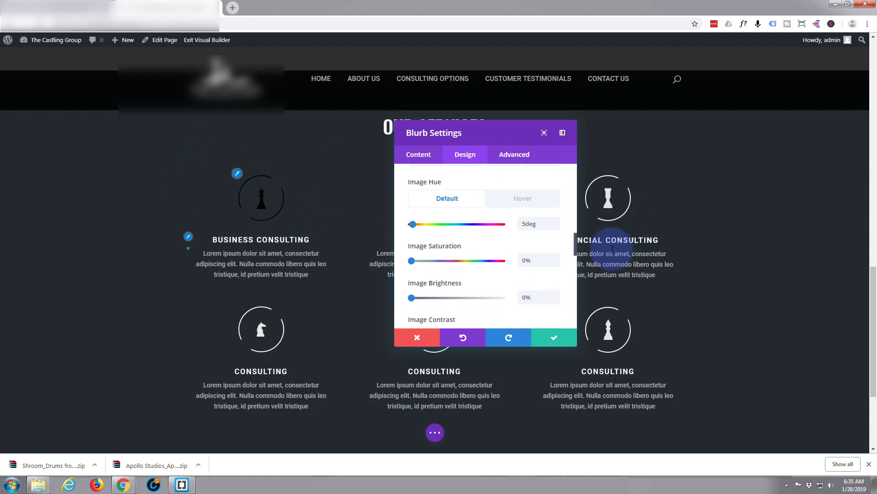
- Set the image's default-state contrast to 100% and its invert filter to 100%
scroll(496, 273, down, 1)
scroll(496, 273, down, 2)
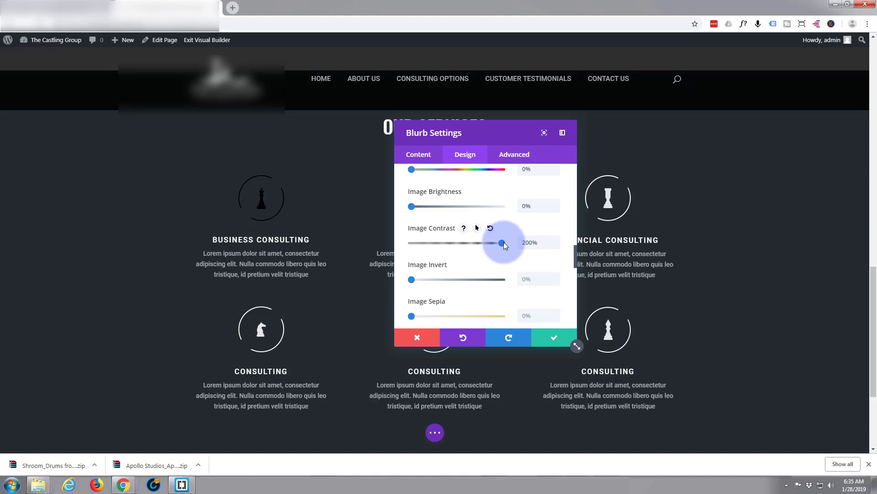
drag(504, 243, 403, 248)
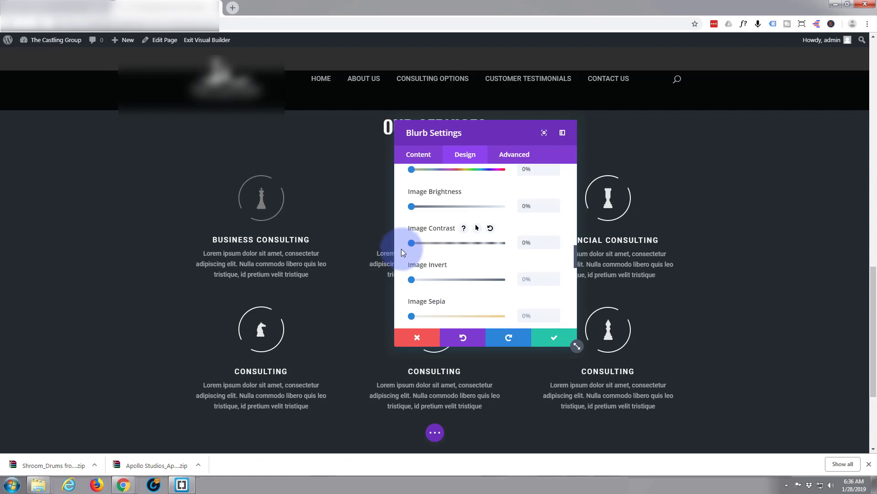
drag(401, 249, 455, 250)
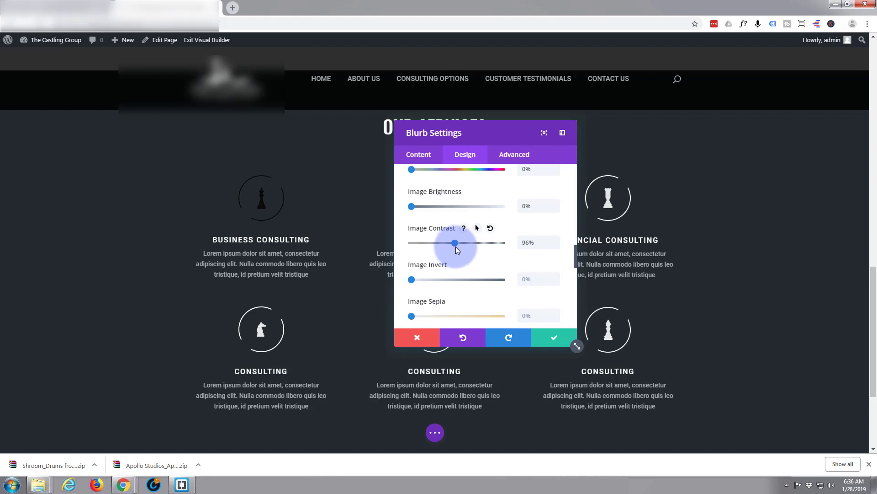
drag(459, 249, 460, 249)
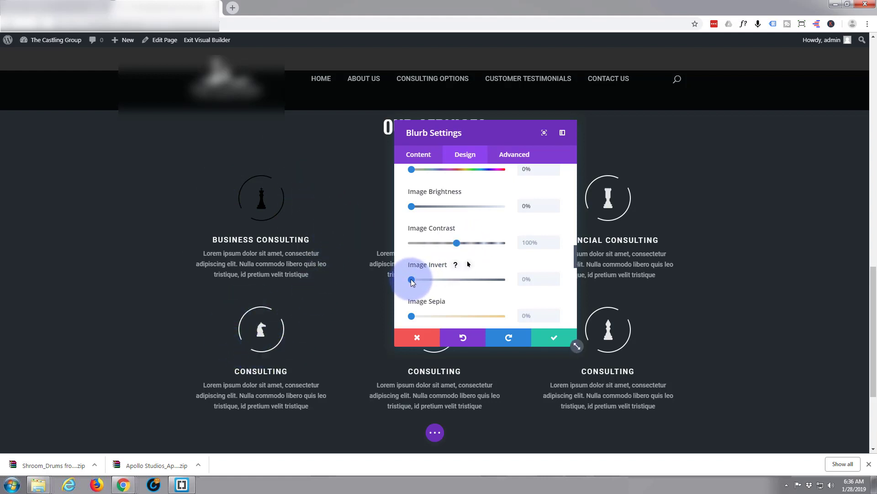
drag(411, 279, 506, 281)
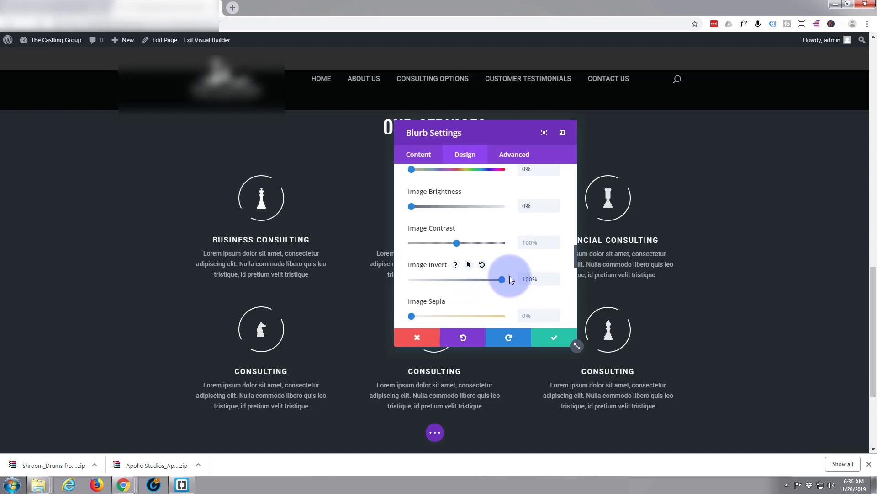
mouse_move(460, 242)
mouse_down()
mouse_move(497, 241)
mouse_move(448, 253)
mouse_move(396, 247)
mouse_move(459, 247)
mouse_up()
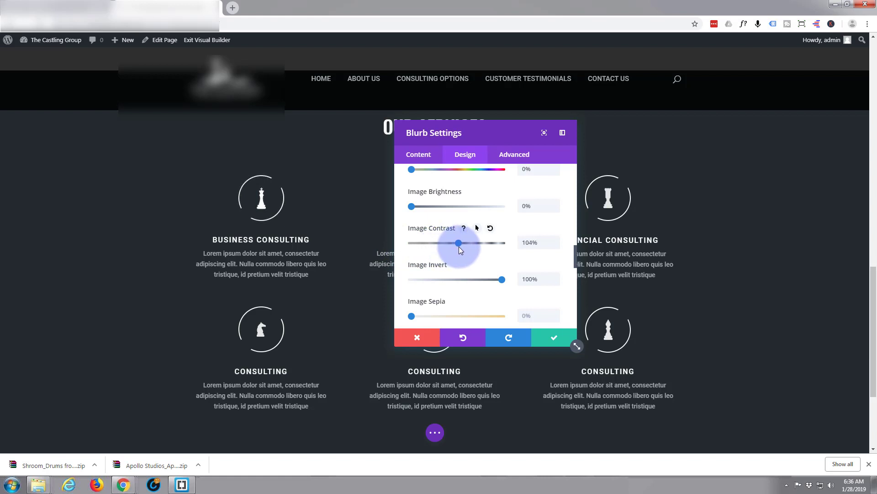
click(491, 228)
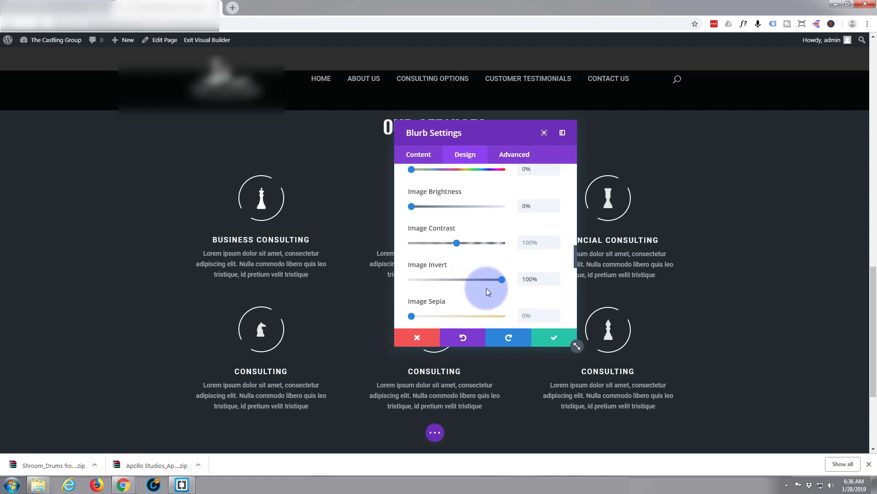
- Try the Image Sepia, Opacity and Blur filters, including a 7px blur, and return them to 0%, 100% and 0px
scroll(486, 288, down, 1)
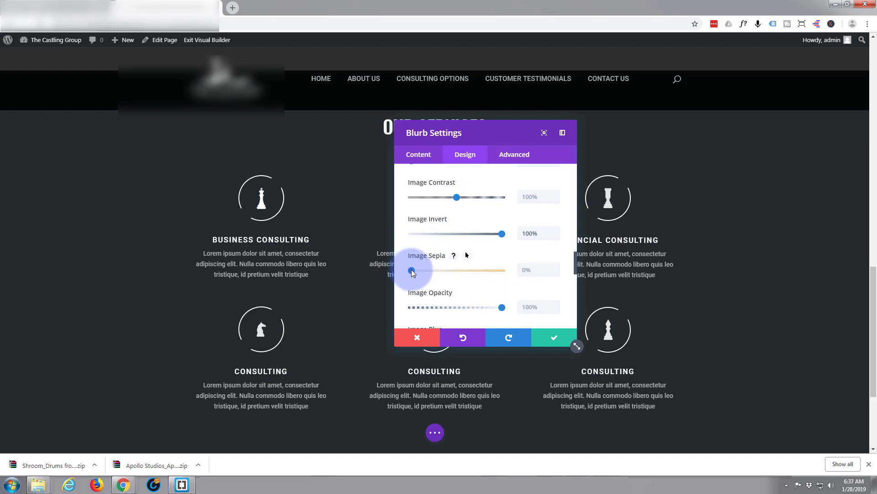
mouse_move(412, 271)
mouse_down()
mouse_move(515, 272)
mouse_move(401, 274)
mouse_up()
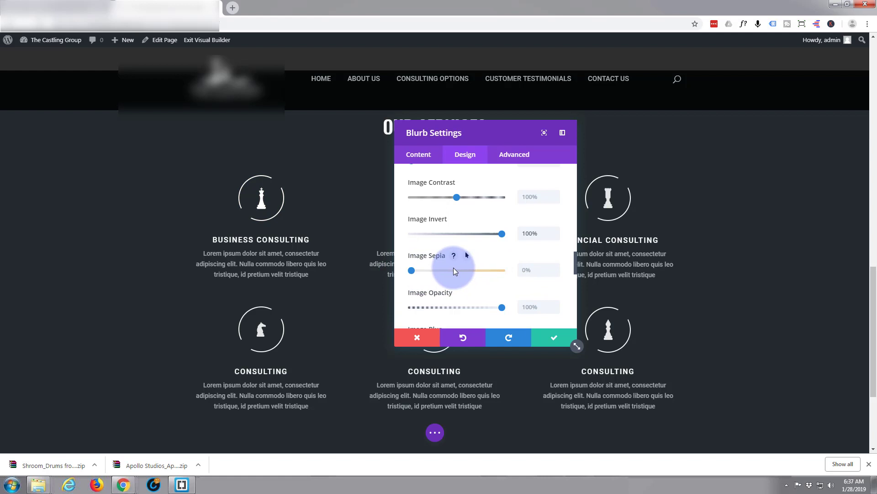
scroll(453, 268, down, 1)
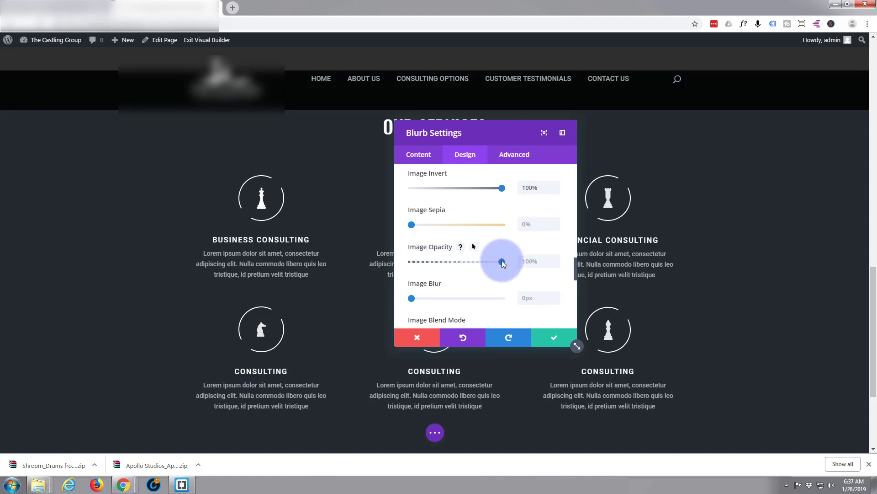
drag(503, 261, 524, 264)
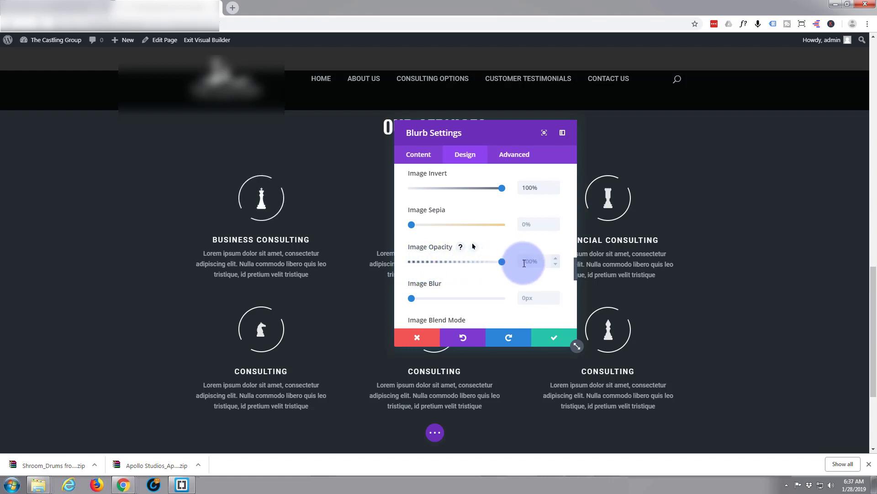
click(411, 252)
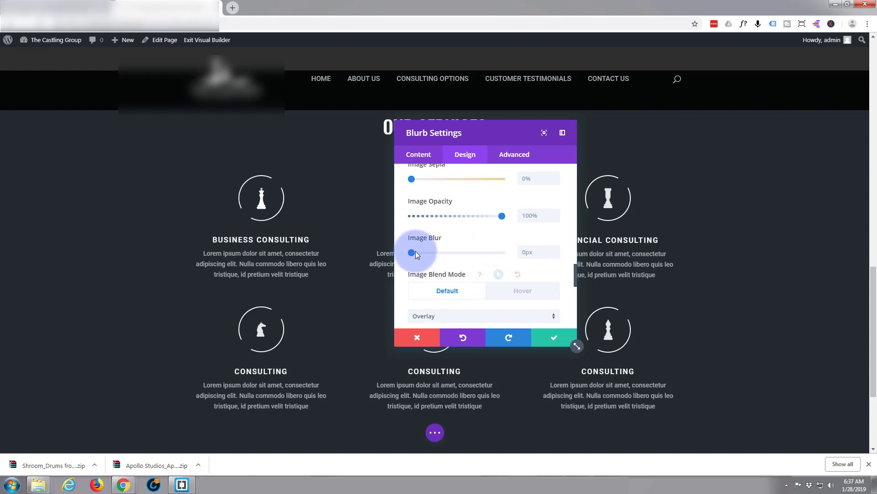
mouse_move(419, 254)
mouse_down()
mouse_move(481, 253)
mouse_move(424, 256)
mouse_up()
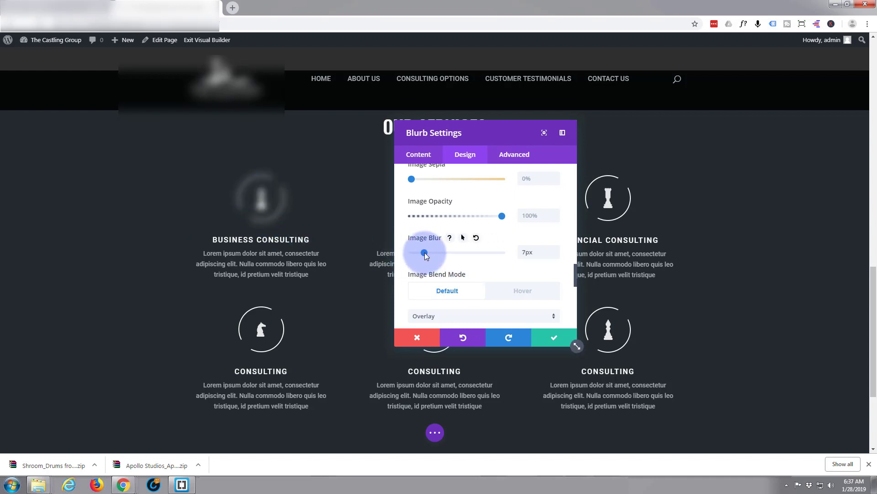
drag(424, 253, 402, 253)
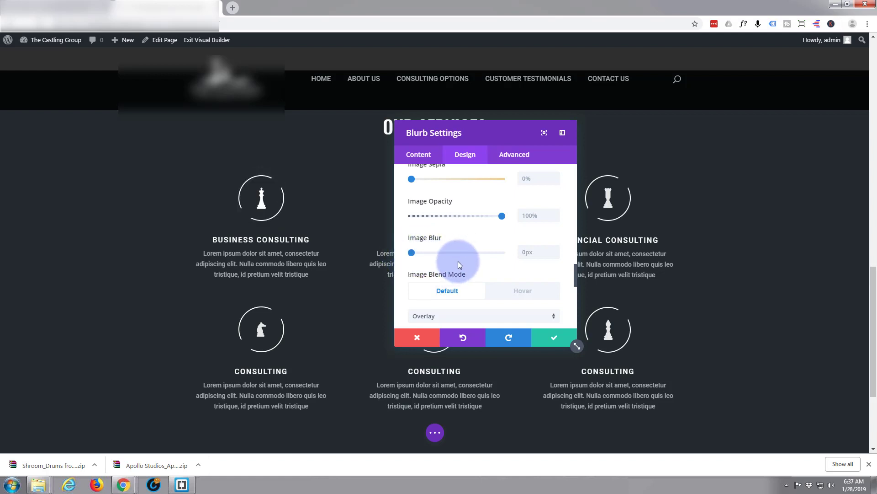
- Set the default-state Image Blend Mode to Color
scroll(459, 260, down, 1)
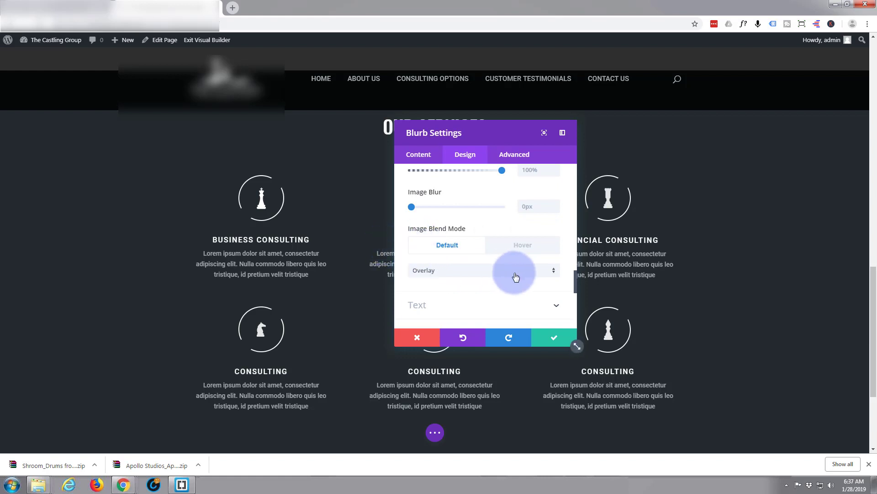
click(554, 275)
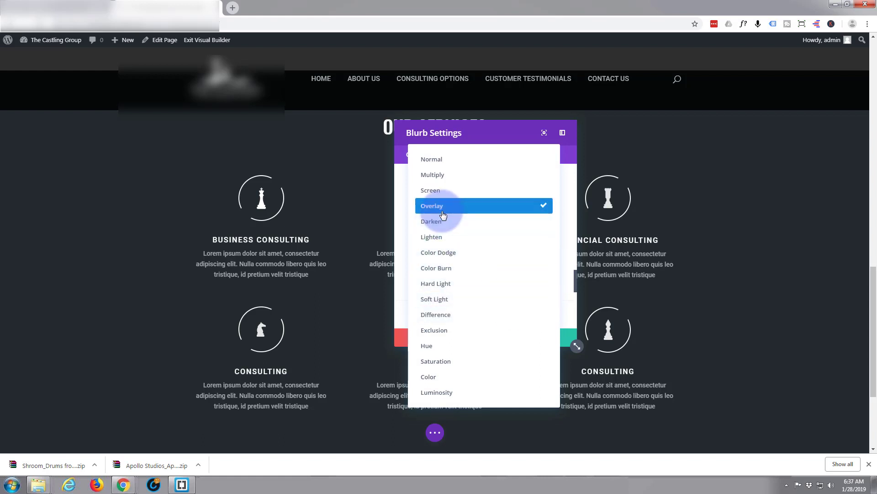
click(454, 380)
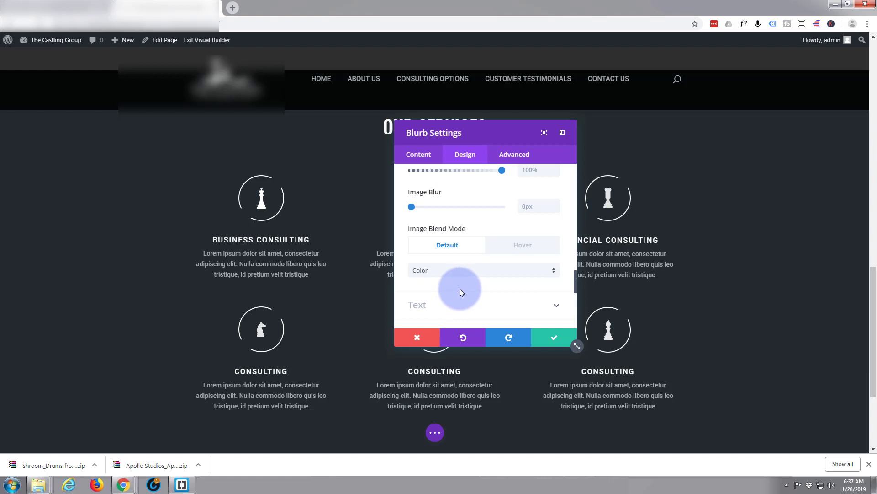
- Apply the blurb settings and save the page in the visual builder
scroll(460, 289, down, 5)
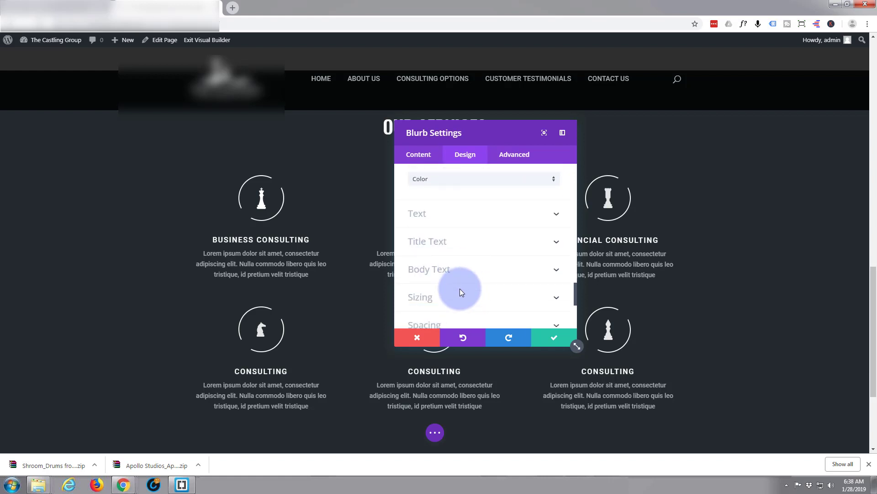
scroll(459, 289, up, 2)
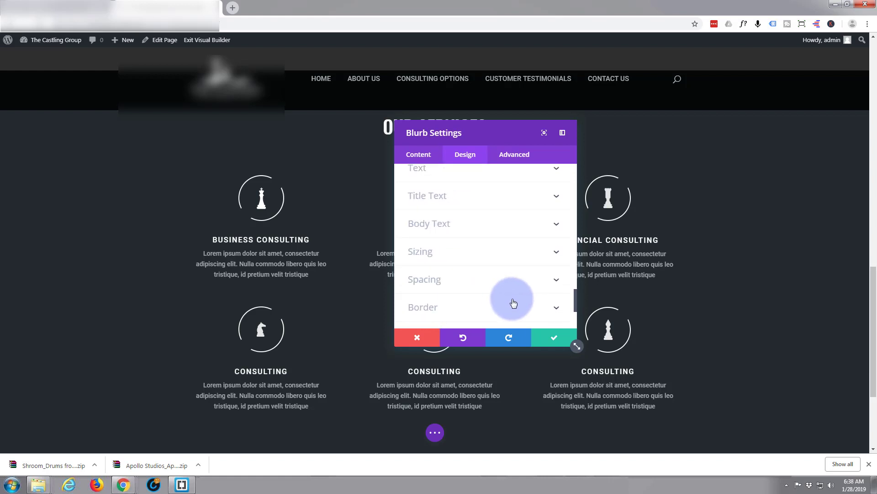
click(553, 341)
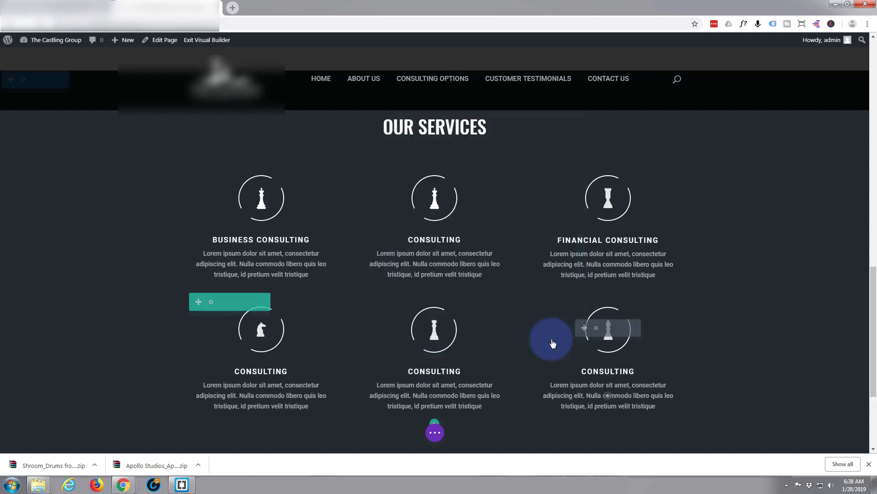
click(436, 438)
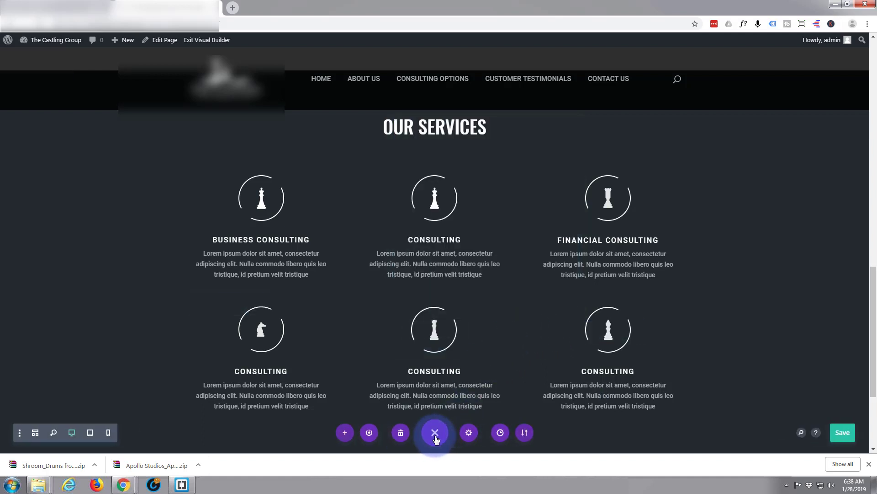
click(843, 432)
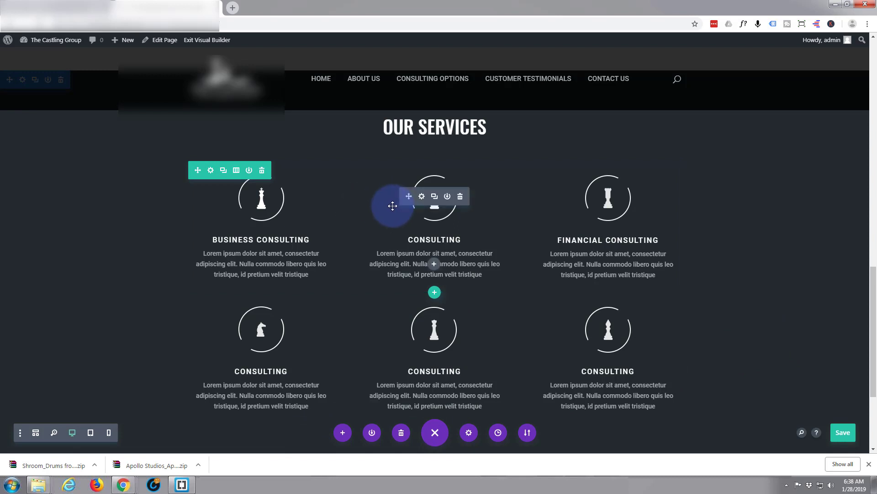
- Exit the visual builder and check the blurb icons in the Our Services section of the live page
click(211, 41)
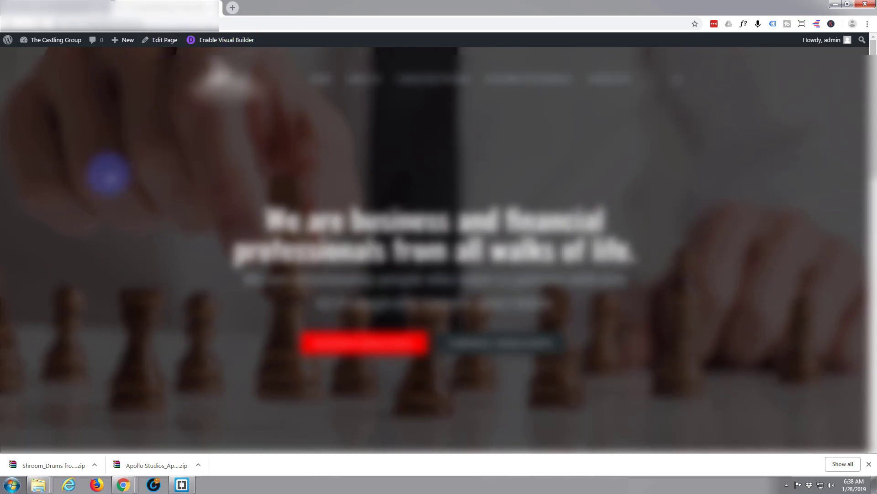
scroll(108, 174, down, 10)
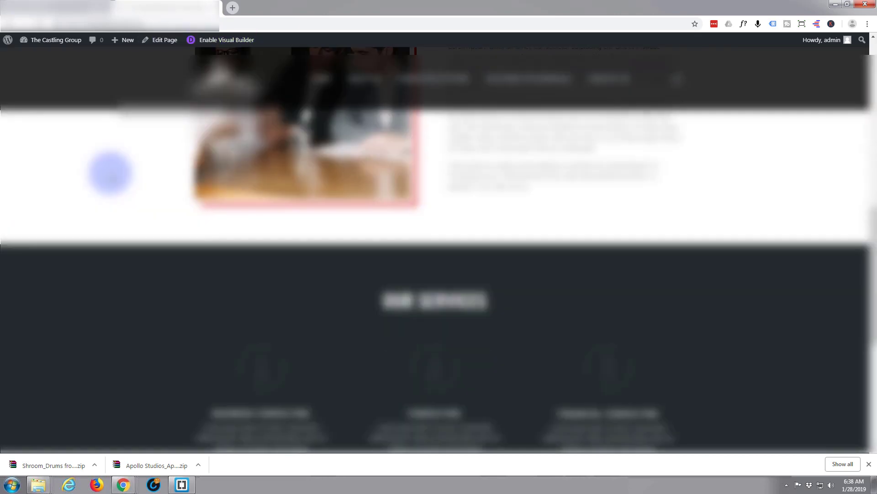
scroll(110, 176, down, 5)
scroll(110, 176, up, 1)
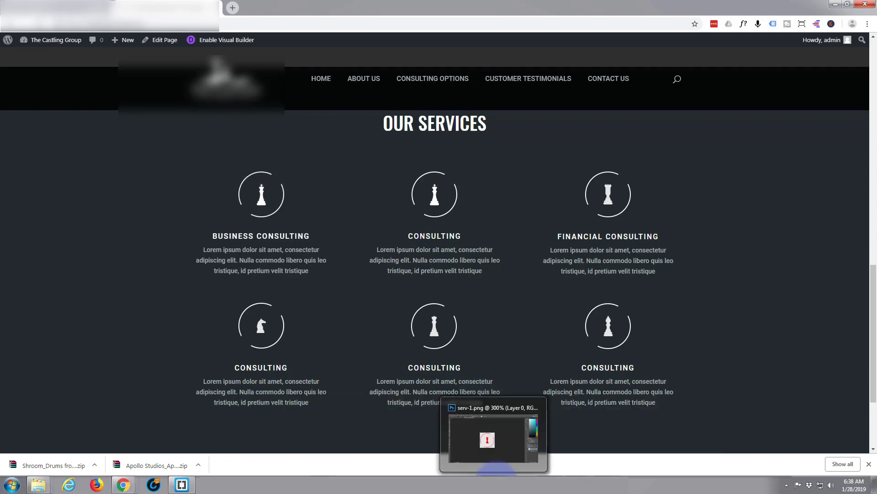
- Switch to Photoshop to view the red serv-1.png icon, and return to the live page in Chrome
click(495, 463)
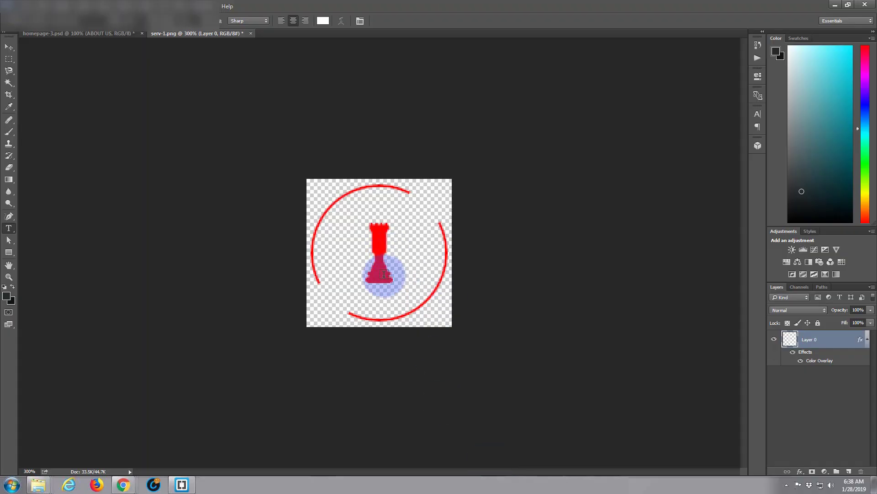
click(493, 467)
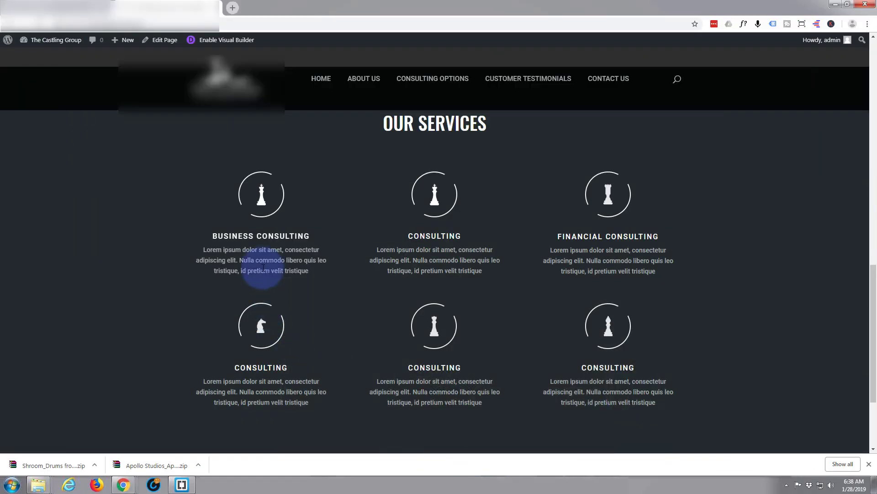